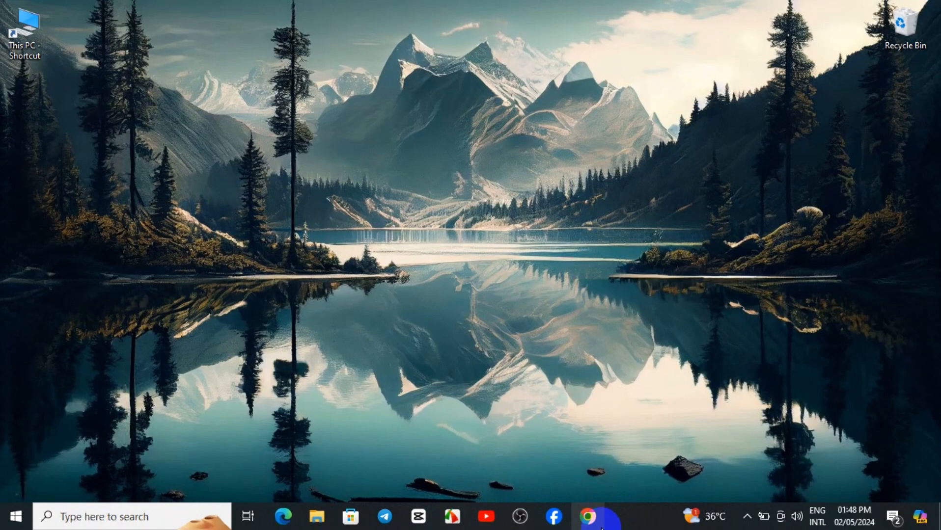
Open Chrome with a user profile and search Google for "code blocks download".
{"action": "left_click", "coordinate": [611, 524]}
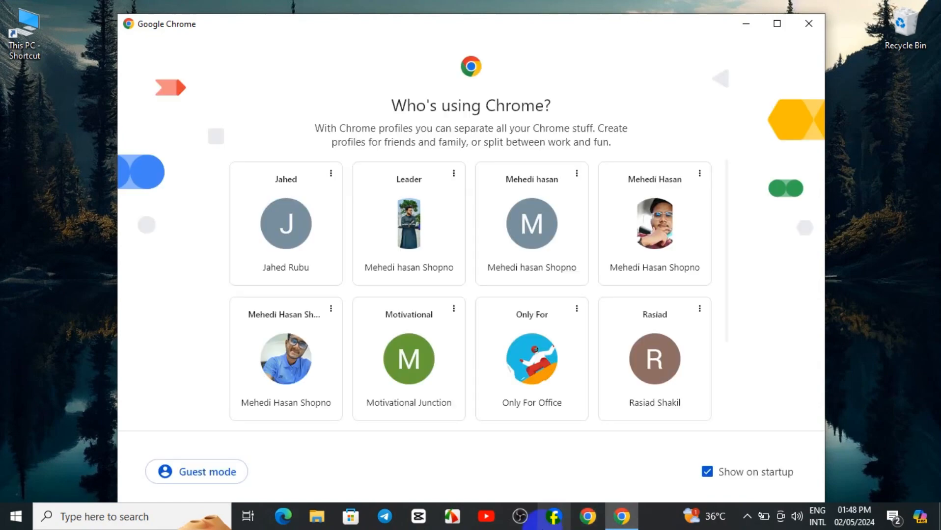
{"action": "left_click", "coordinate": [298, 349]}
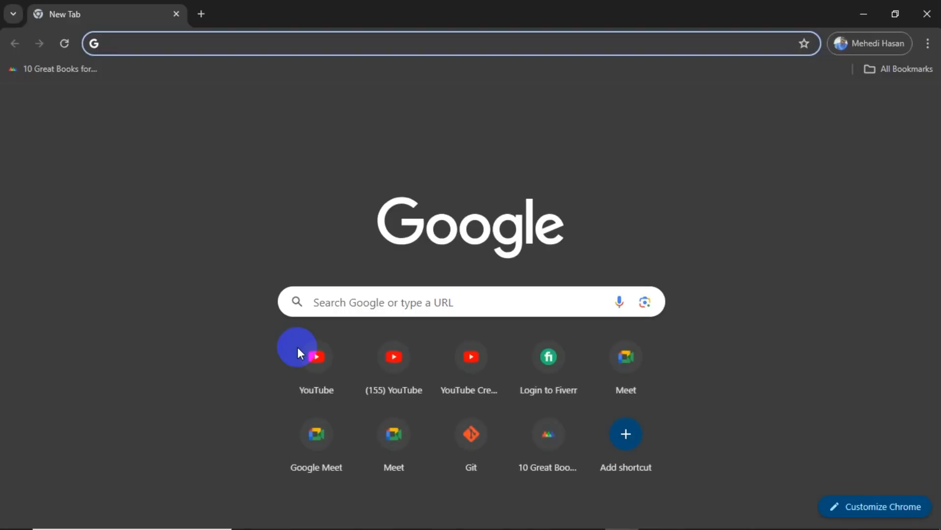
{"action": "left_click", "coordinate": [175, 37]}
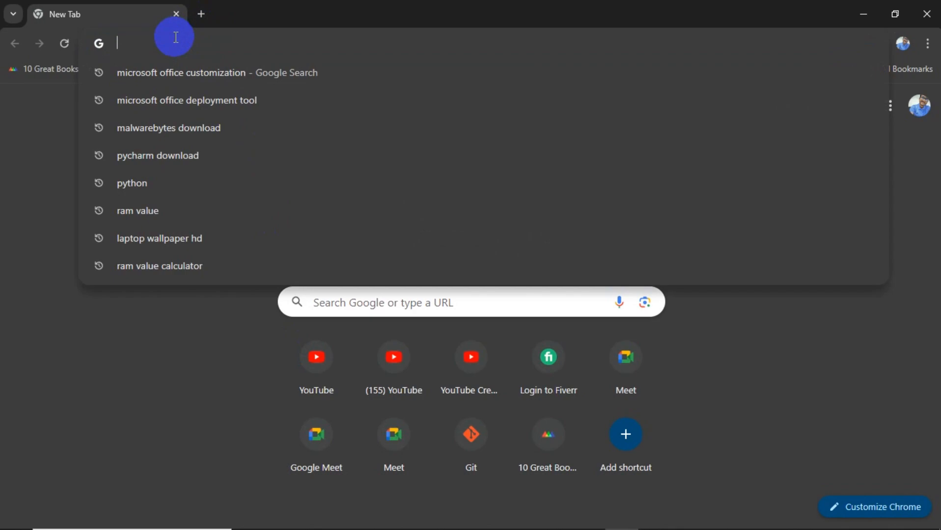
{"action": "type", "text": "Codeblocks"}
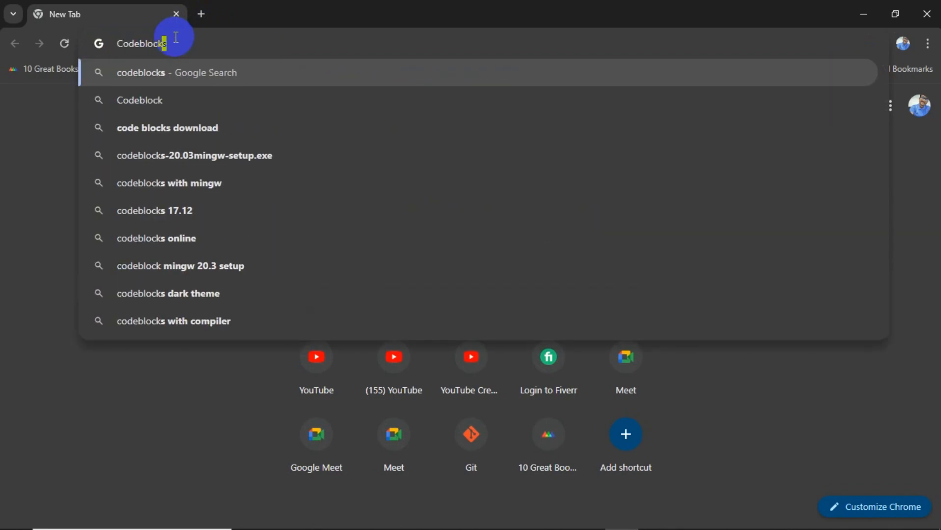
{"action": "left_click", "coordinate": [169, 127]}
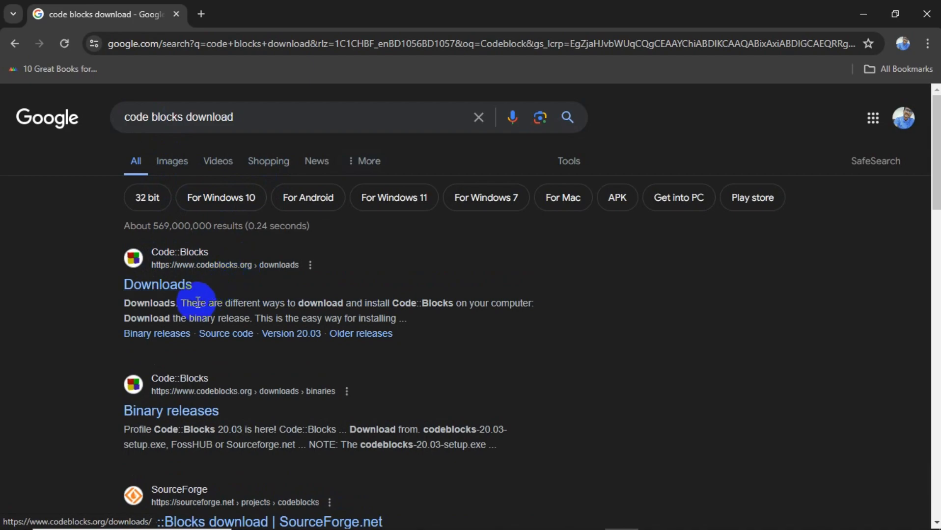
Open the binary releases page from the official Code::Blocks downloads page, dismissing the advertisement.
{"action": "left_click", "coordinate": [191, 287]}
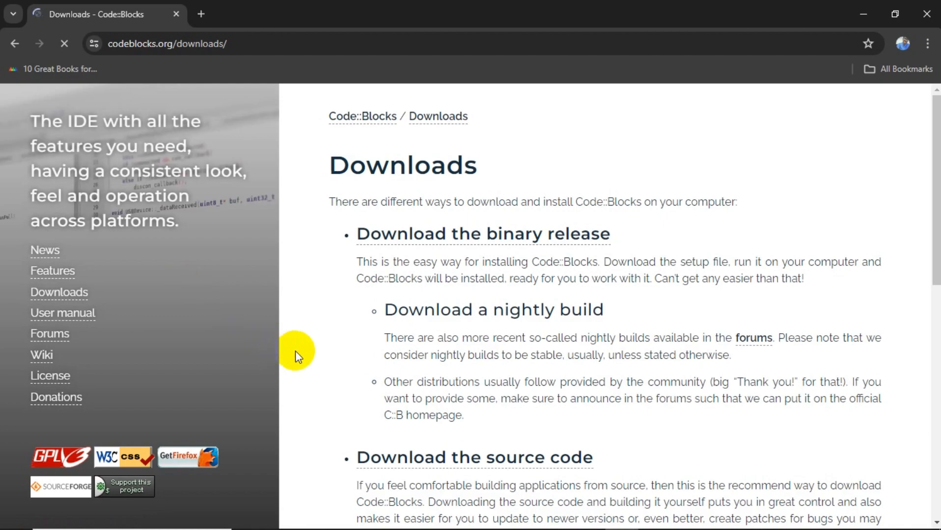
{"action": "left_click", "coordinate": [448, 244]}
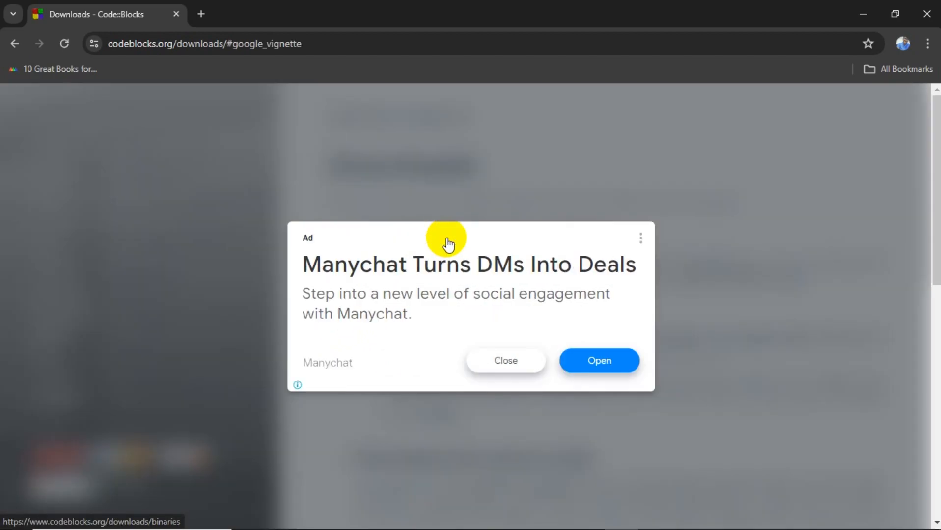
{"action": "left_click", "coordinate": [510, 368]}
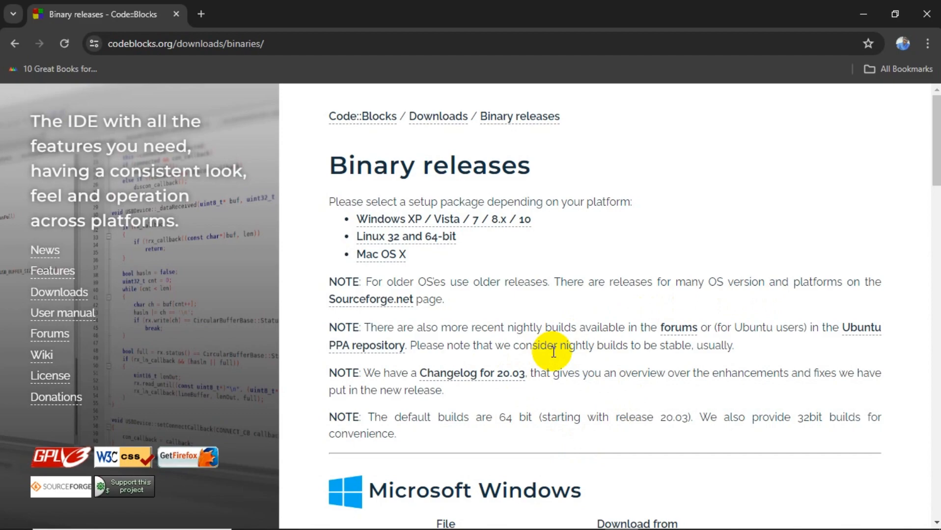
Go from the Microsoft Windows file list to SourceForge and download the latest version, codeblocks-20.03mingw-setup.exe.
{"action": "scroll", "coordinate": [554, 352], "scroll_direction": "down", "scroll_amount": 7}
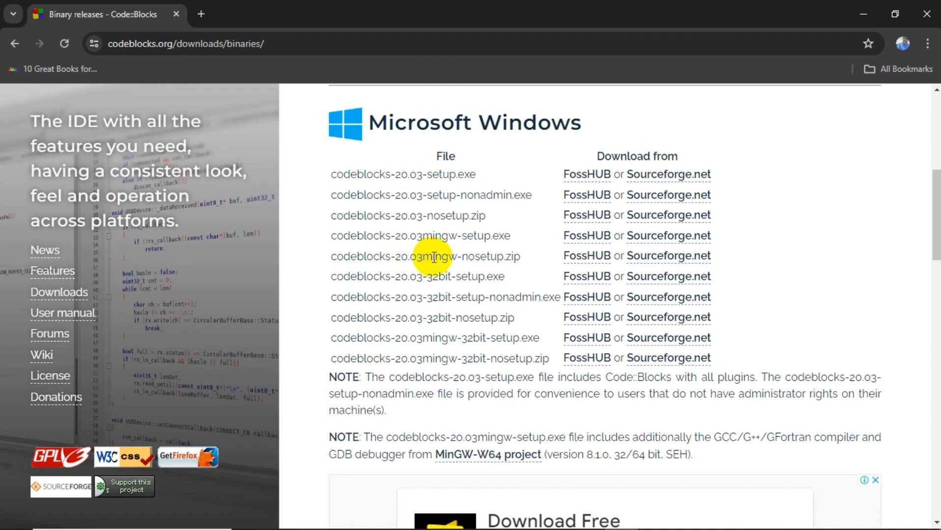
{"action": "left_click", "coordinate": [644, 262]}
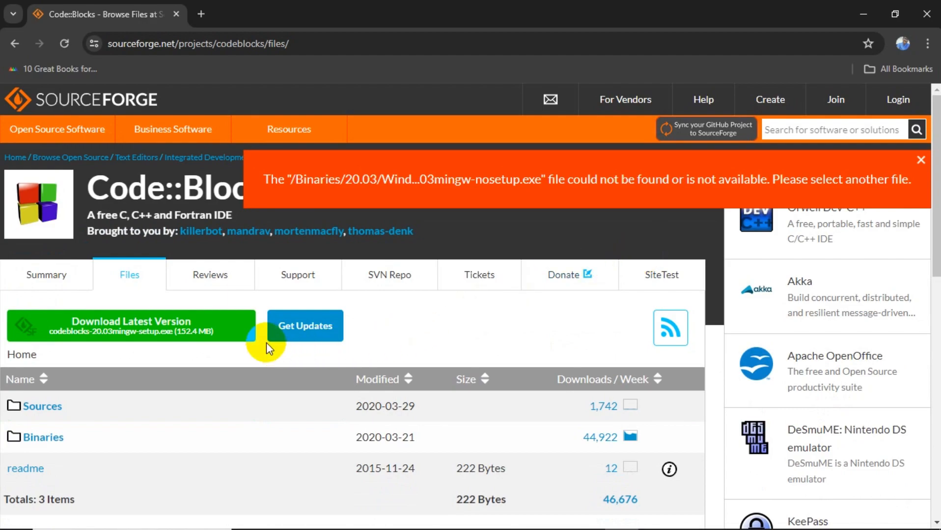
{"action": "left_click", "coordinate": [157, 339]}
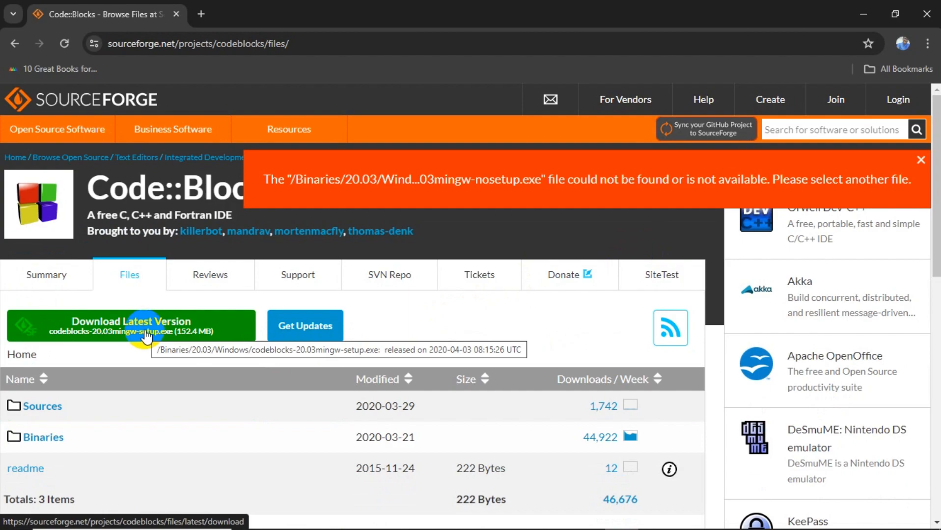
{"action": "left_click", "coordinate": [146, 334]}
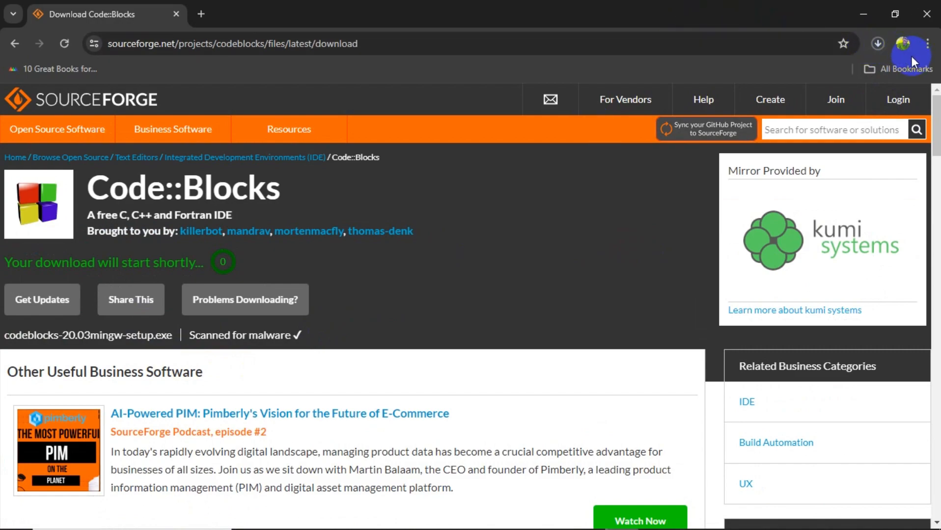
Run the downloaded codeblocks-20.03mingw setup file and close the browser.
{"action": "left_click", "coordinate": [878, 44]}
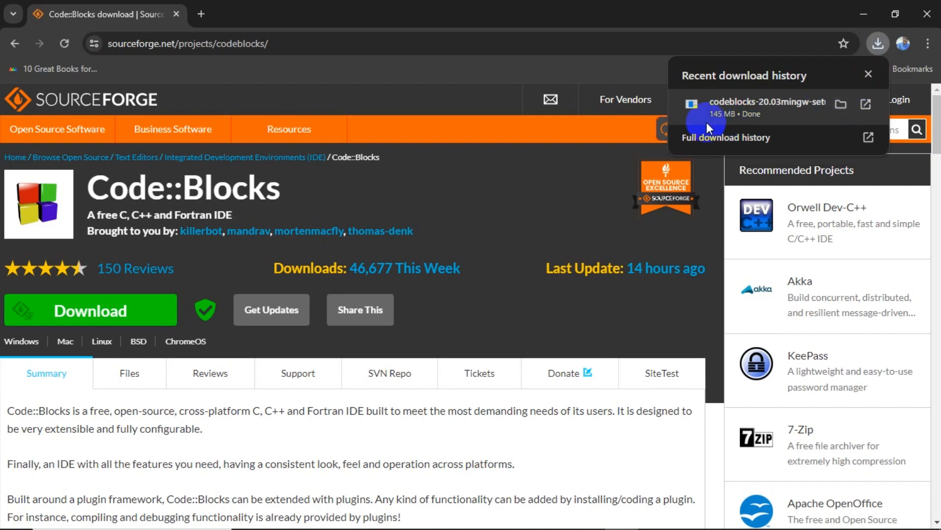
{"action": "left_click", "coordinate": [723, 102]}
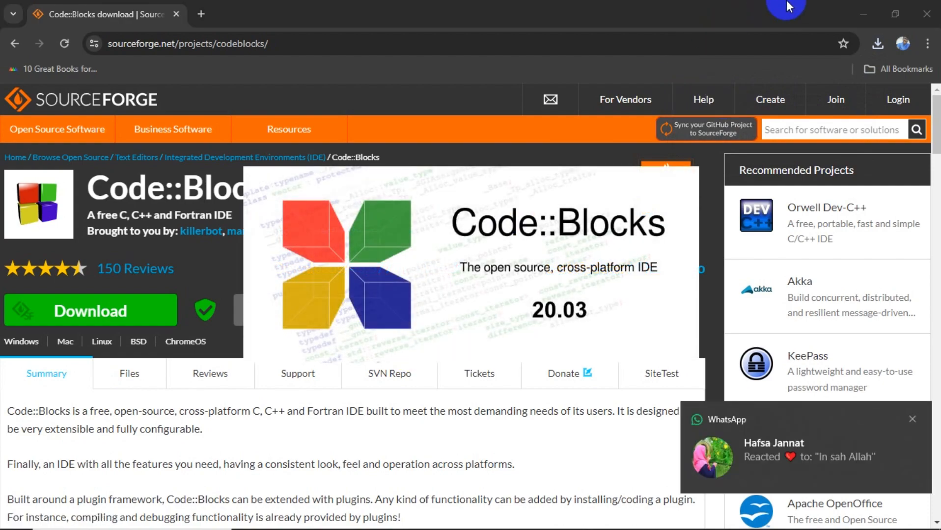
{"action": "left_click", "coordinate": [931, 6]}
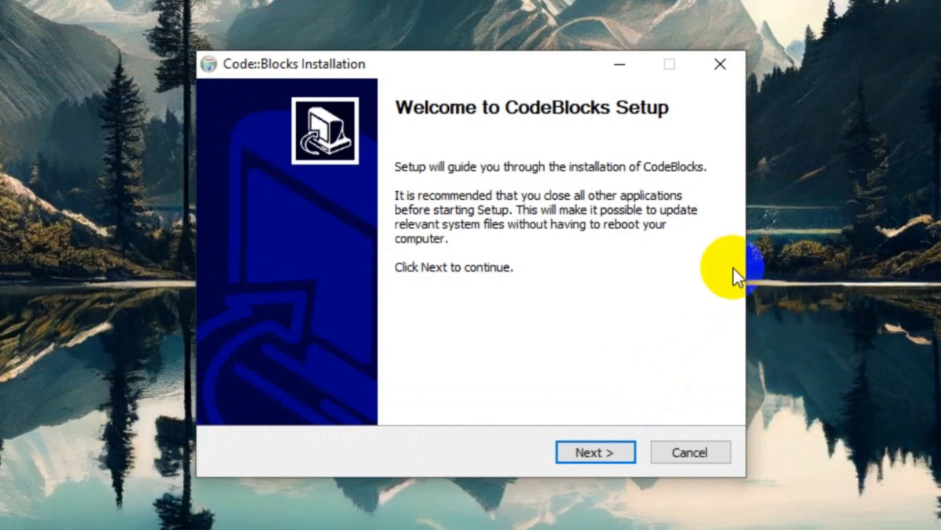
Accept the license and install the full set of CodeBlocks components into C:\Program Files\CodeBlocks.
{"action": "left_click", "coordinate": [589, 457]}
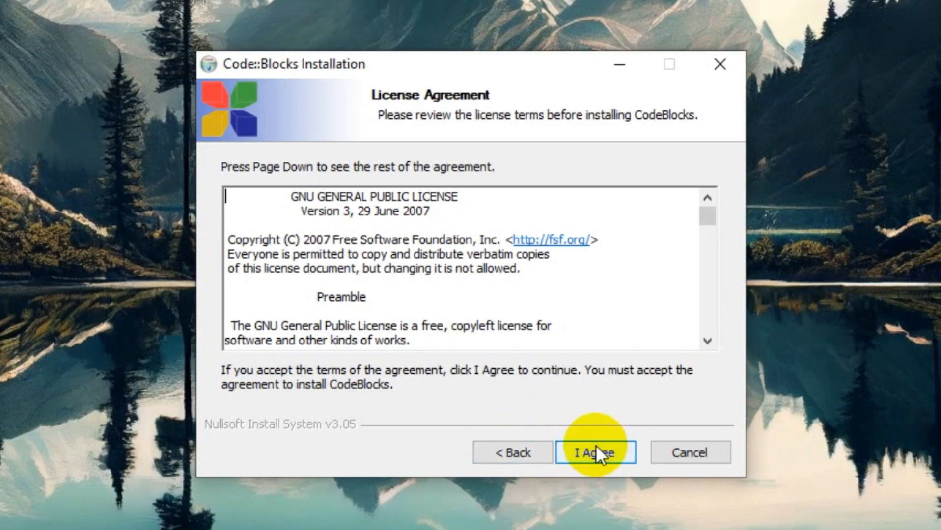
{"action": "left_click", "coordinate": [595, 445]}
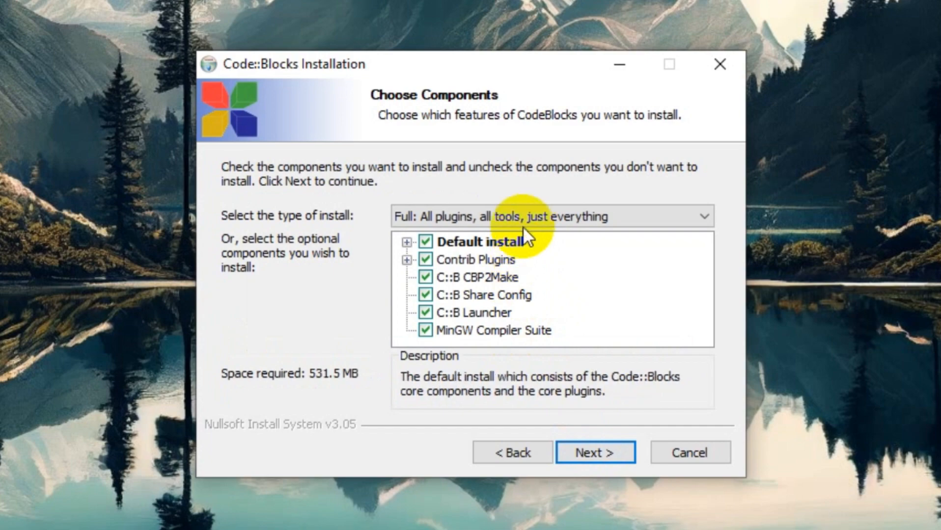
{"action": "left_click", "coordinate": [600, 449]}
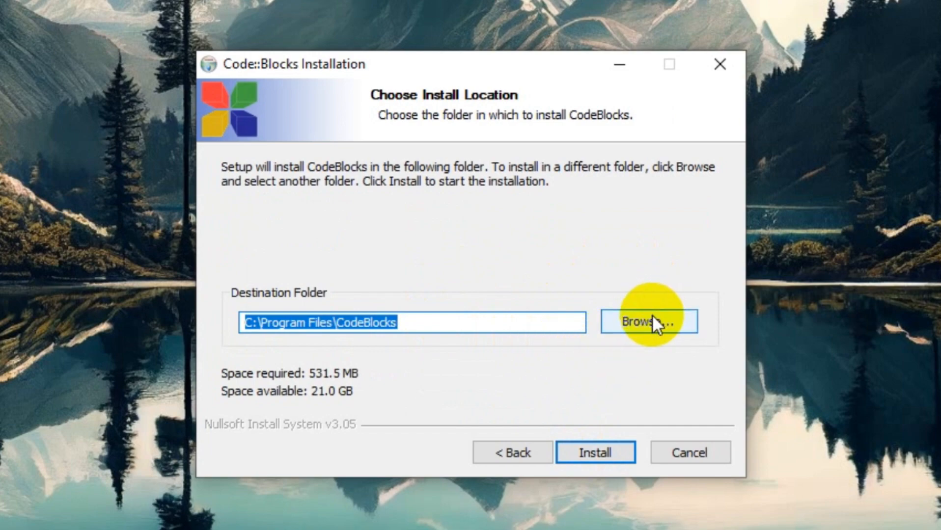
{"action": "left_click", "coordinate": [580, 448]}
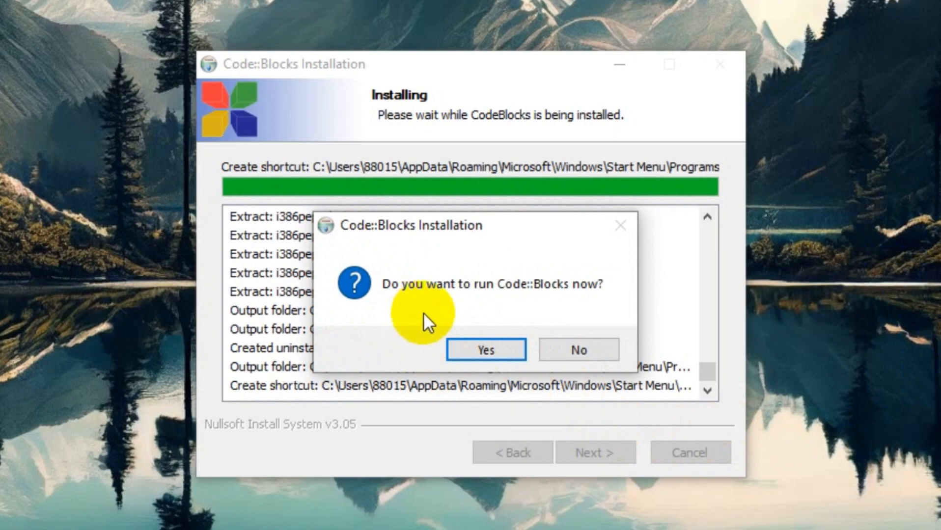
Launch Code::Blocks from the installer and accept GNU GCC Compiler as the default compiler.
{"action": "left_click", "coordinate": [492, 351]}
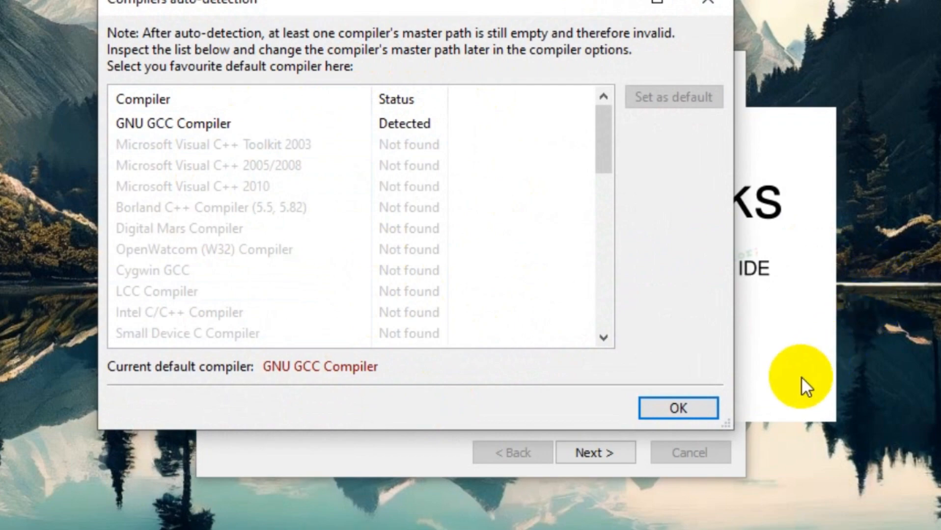
{"action": "left_click", "coordinate": [666, 405]}
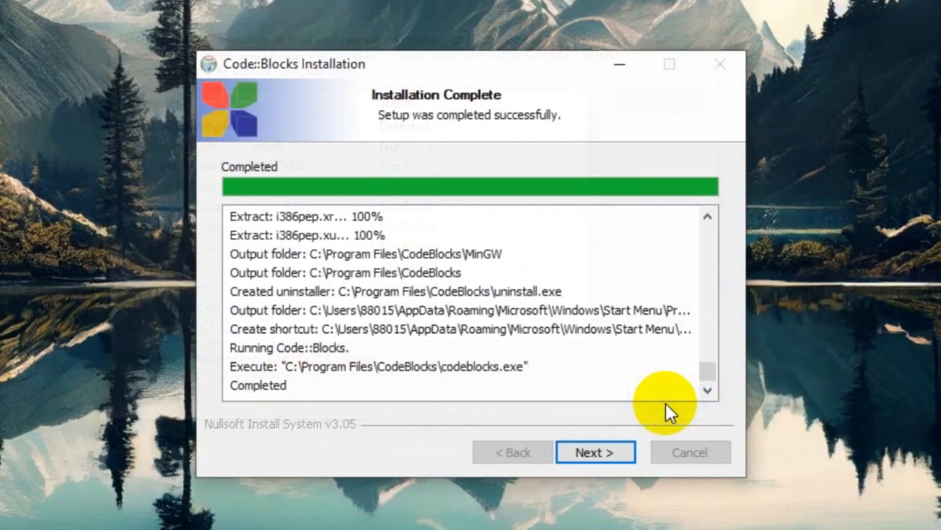
Finish the CodeBlocks setup wizard and leave the C/C++ file associations as they are.
{"action": "left_click", "coordinate": [579, 446]}
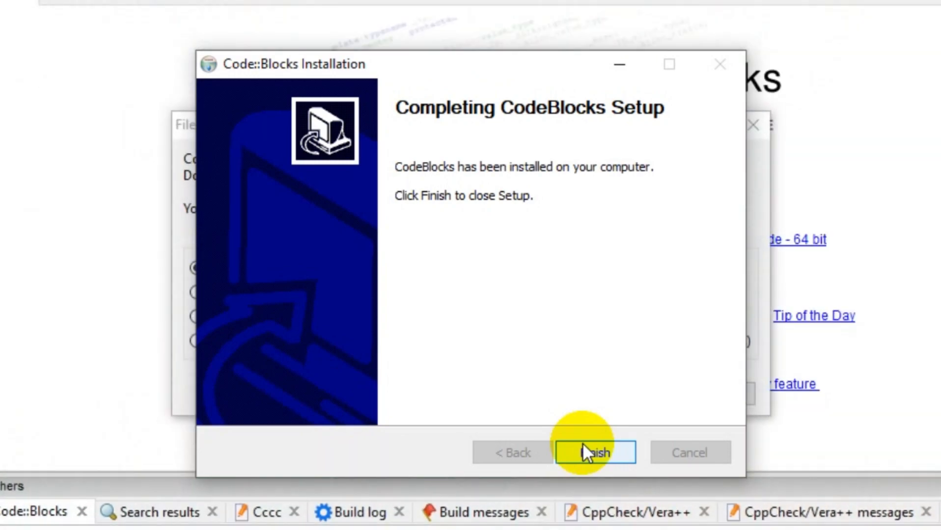
{"action": "left_click", "coordinate": [586, 452]}
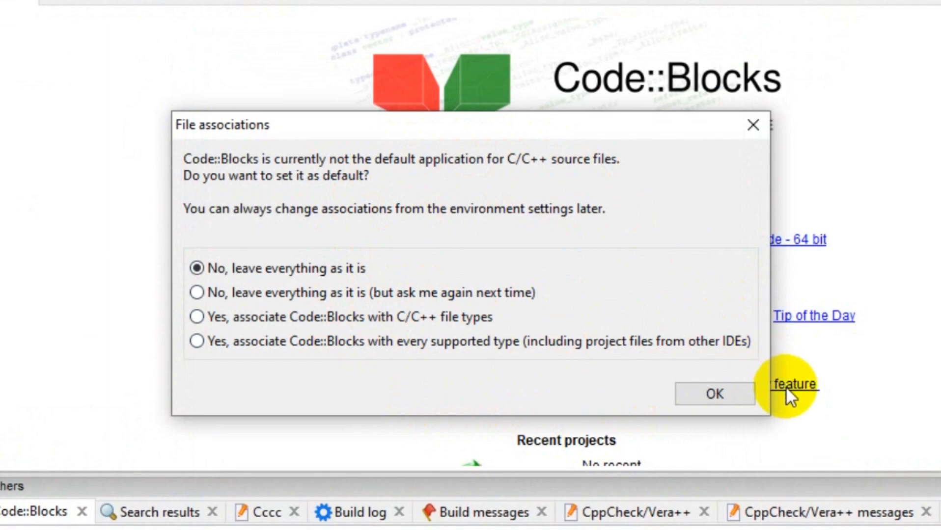
{"action": "left_click", "coordinate": [714, 393]}
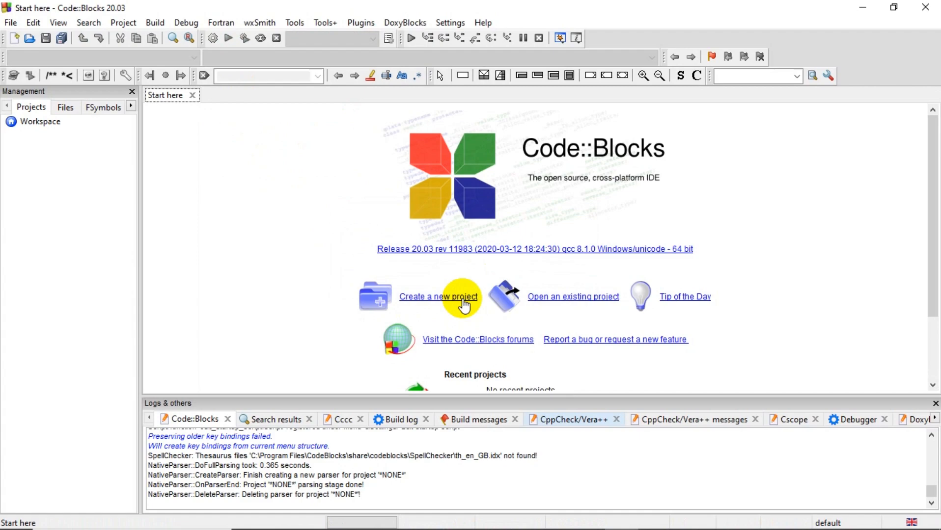
Start a new C/C++ source file from the file templates and choose C as its language.
{"action": "left_click", "coordinate": [463, 300]}
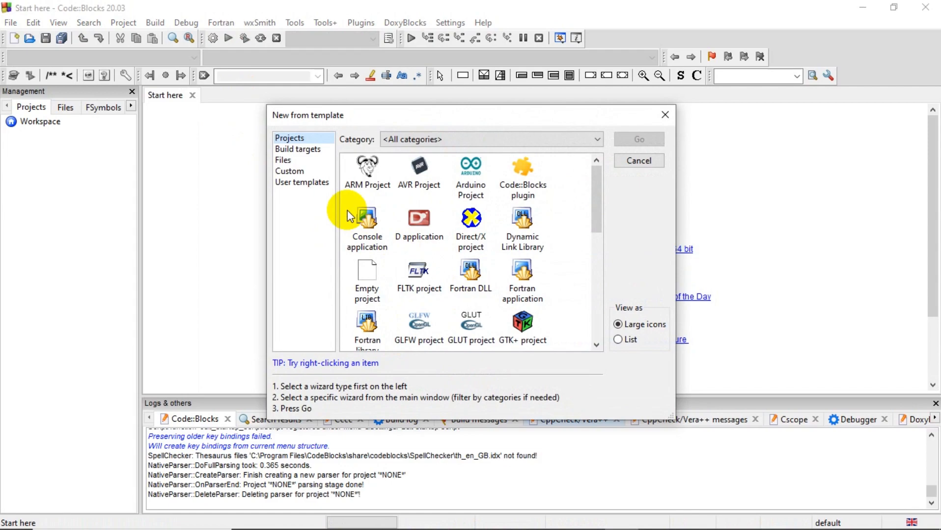
{"action": "left_click", "coordinate": [300, 164]}
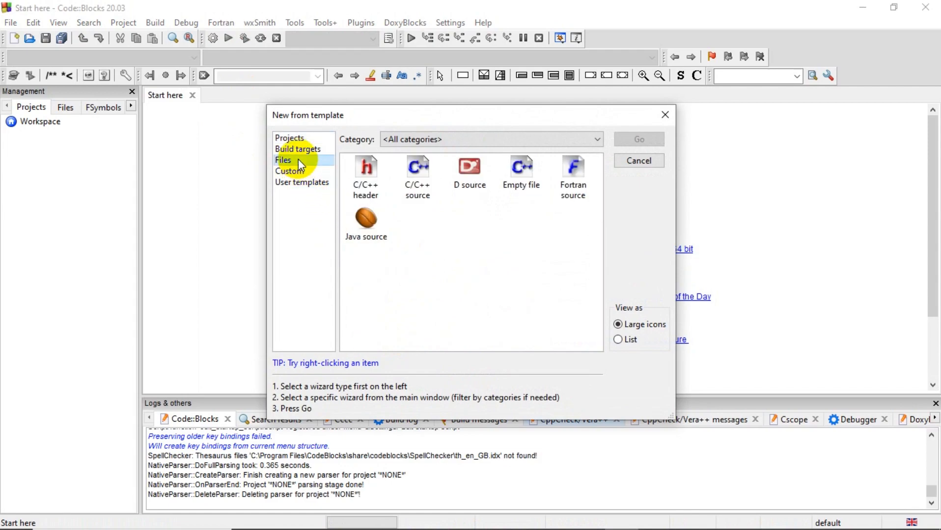
{"action": "double_click", "coordinate": [414, 190]}
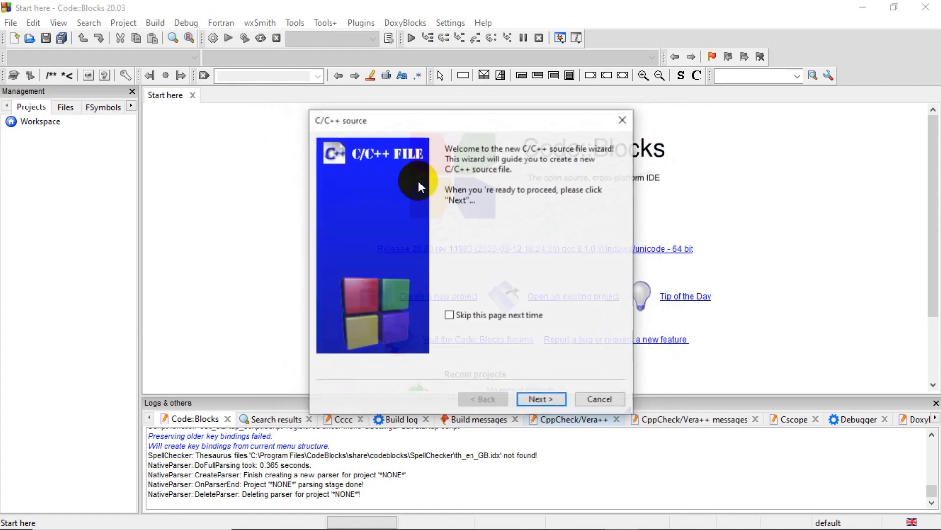
{"action": "left_click", "coordinate": [555, 407]}
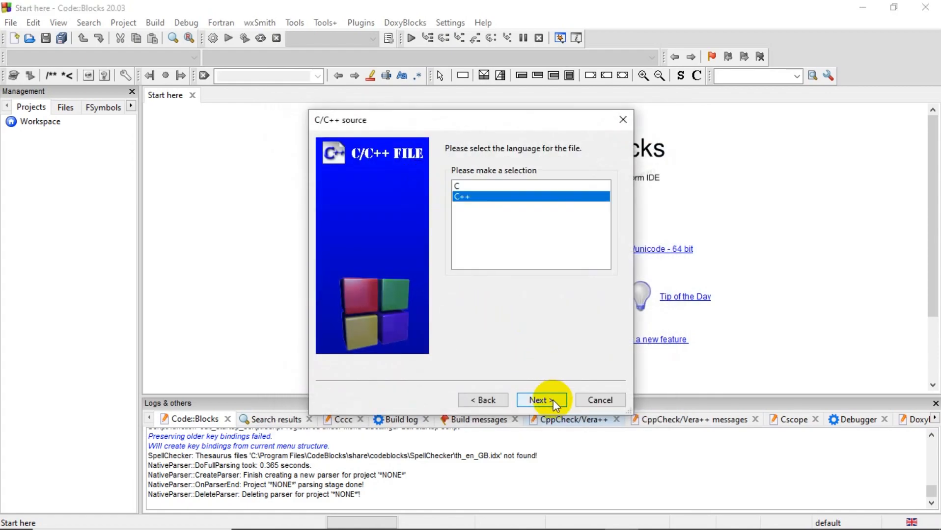
{"action": "left_click", "coordinate": [493, 187]}
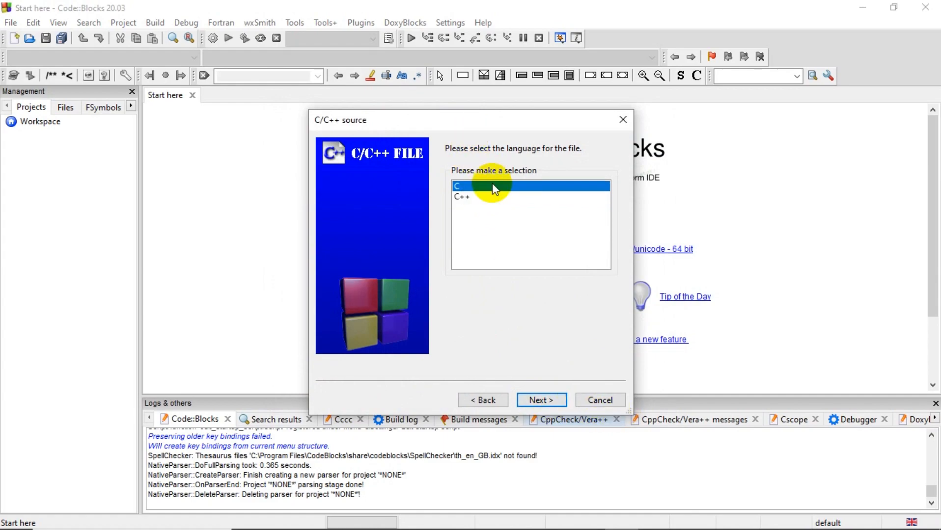
{"action": "left_click", "coordinate": [542, 403]}
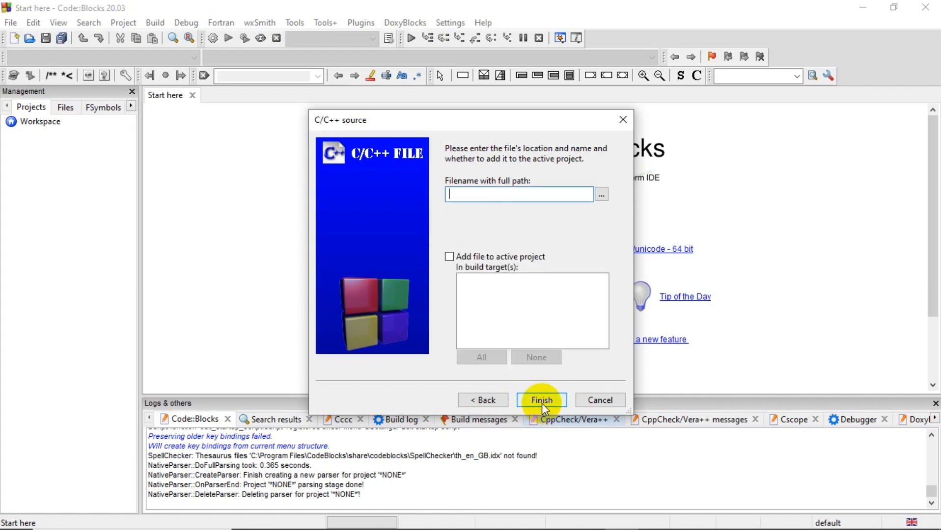
Set the new source file's location to the Documents folder with the name "Programs file".
{"action": "left_click", "coordinate": [602, 195]}
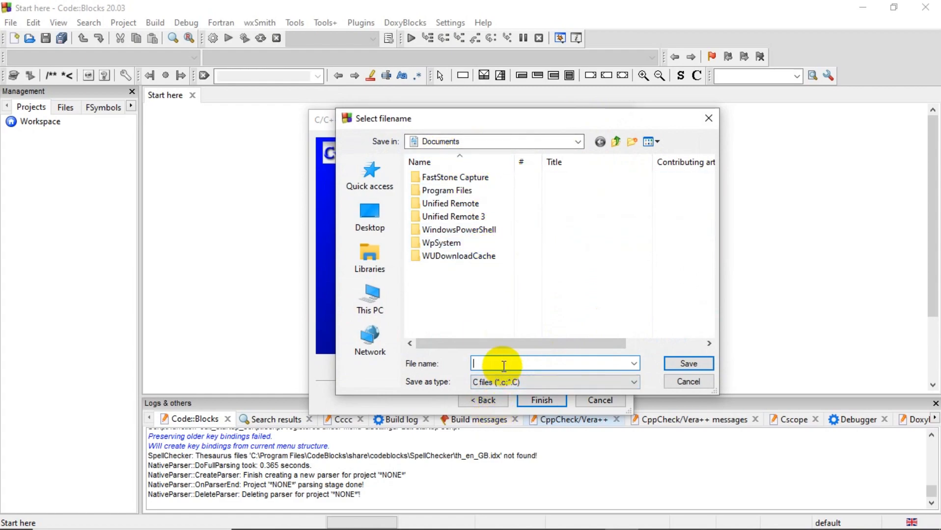
{"action": "type", "text": "P"}
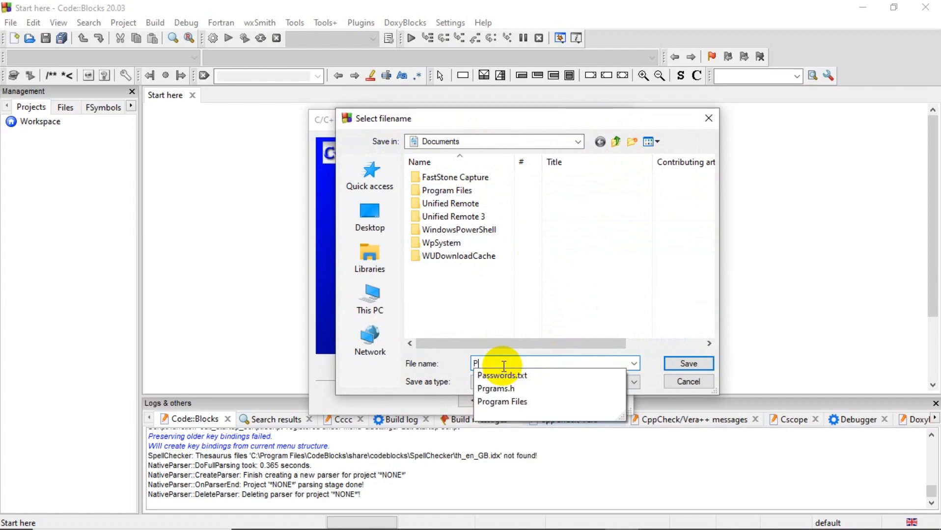
{"action": "type", "text": "rogt"}
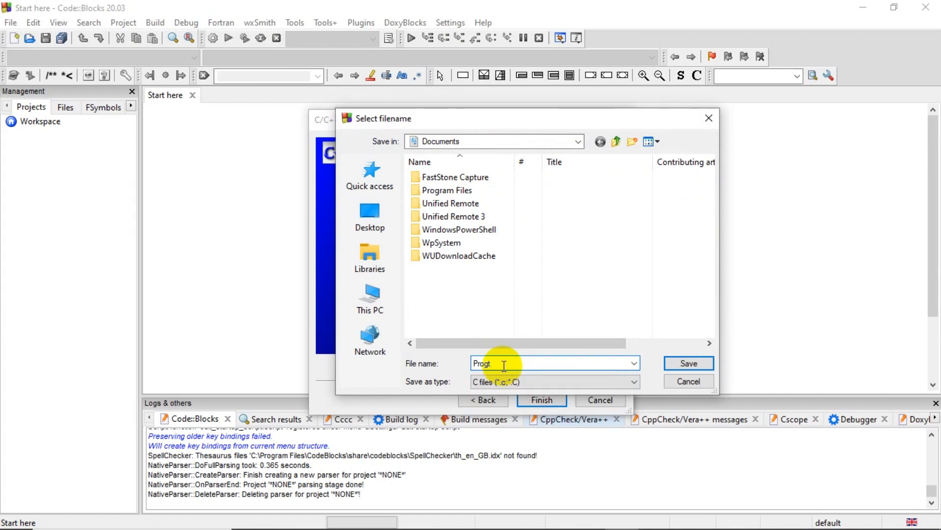
{"action": "key", "text": "BackSpace"}
{"action": "type", "text": "rams file"}
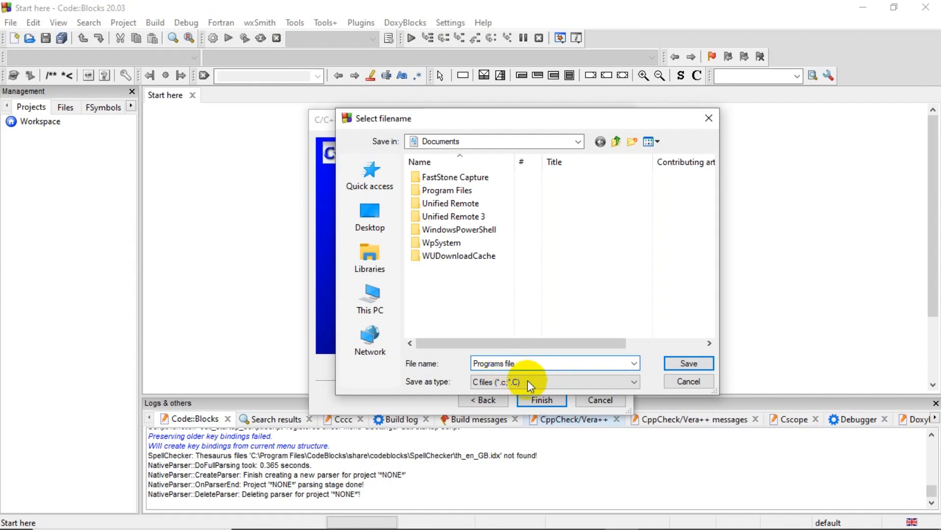
{"action": "left_click", "coordinate": [688, 363]}
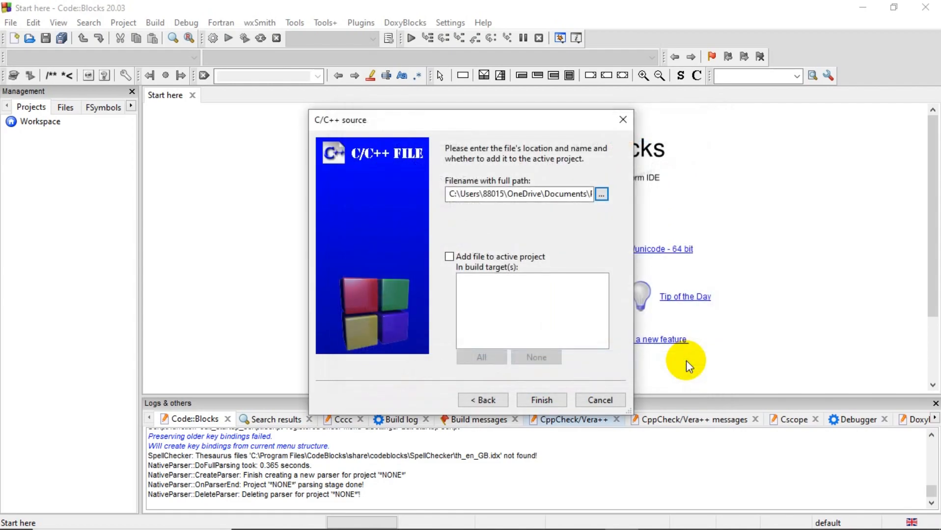
Finish creating the source file, replace its contents with a stdio.h main() program that prints " Hello, world!" and returns 0, and save it.
{"action": "left_click", "coordinate": [539, 397]}
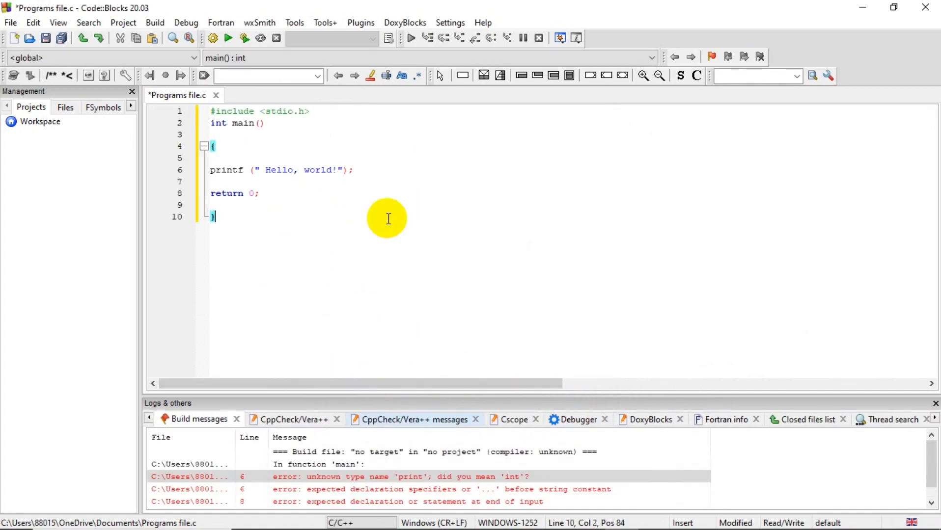
{"action": "key", "text": "ctrl+a"}
{"action": "key", "text": "Delete"}
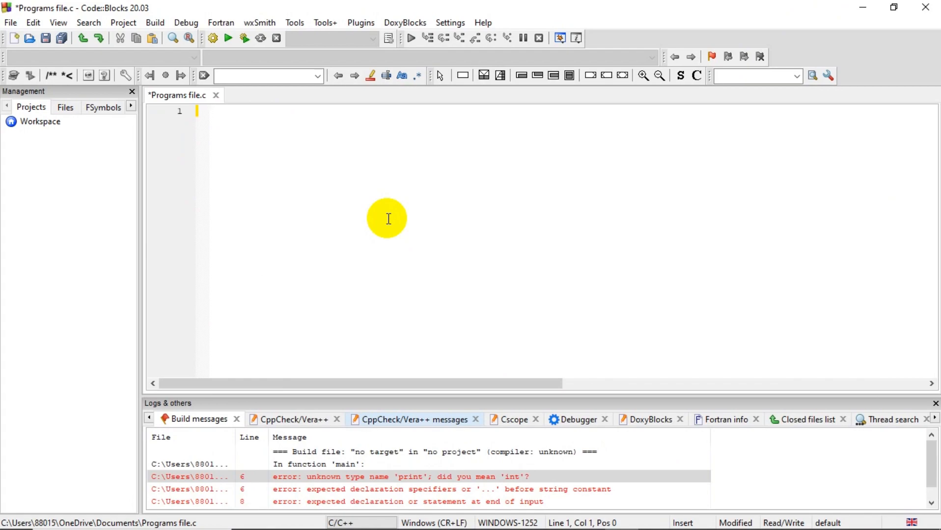
{"action": "type", "text": "#include <stdio.h> int main()  {  printf (\" Hello, world!\");  return 0;  }"}
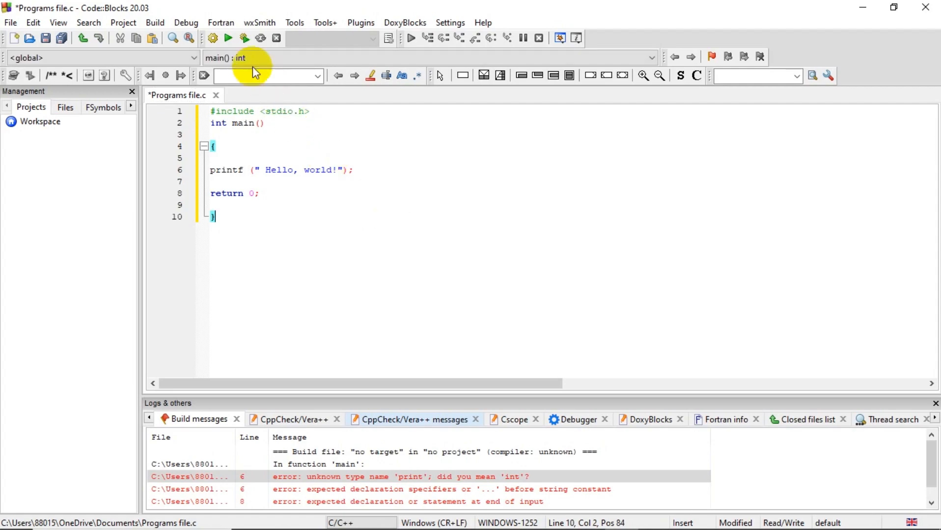
{"action": "left_click", "coordinate": [47, 39]}
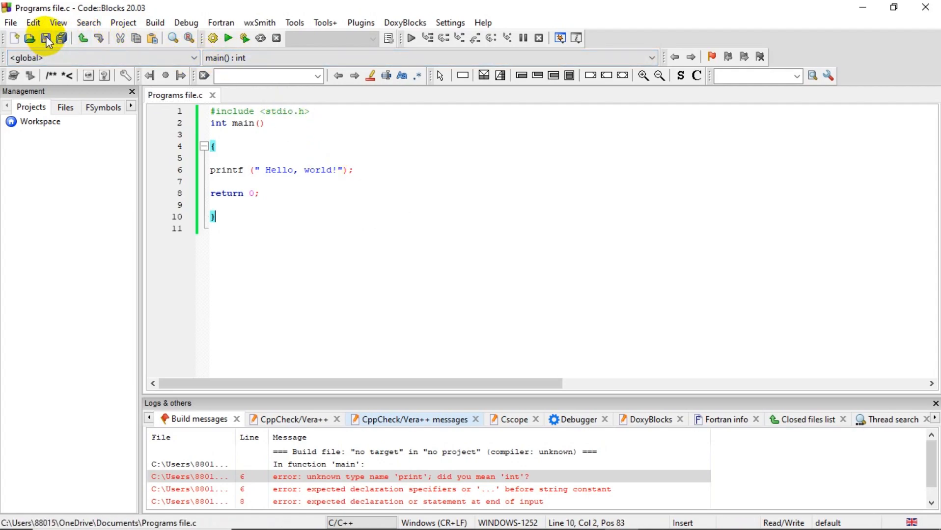
Run the Hello World program, agreeing to build it first, and move its console window aside before minimizing it.
{"action": "left_click", "coordinate": [227, 41]}
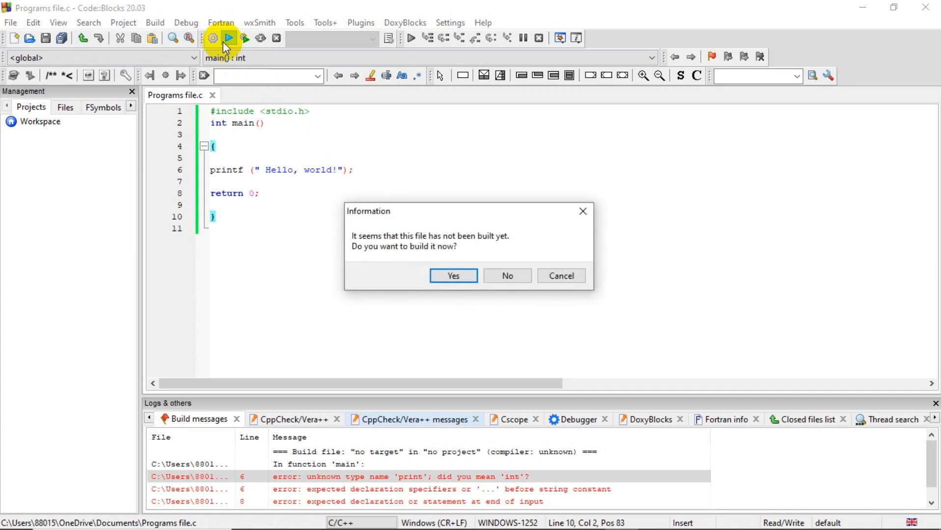
{"action": "left_click", "coordinate": [465, 275]}
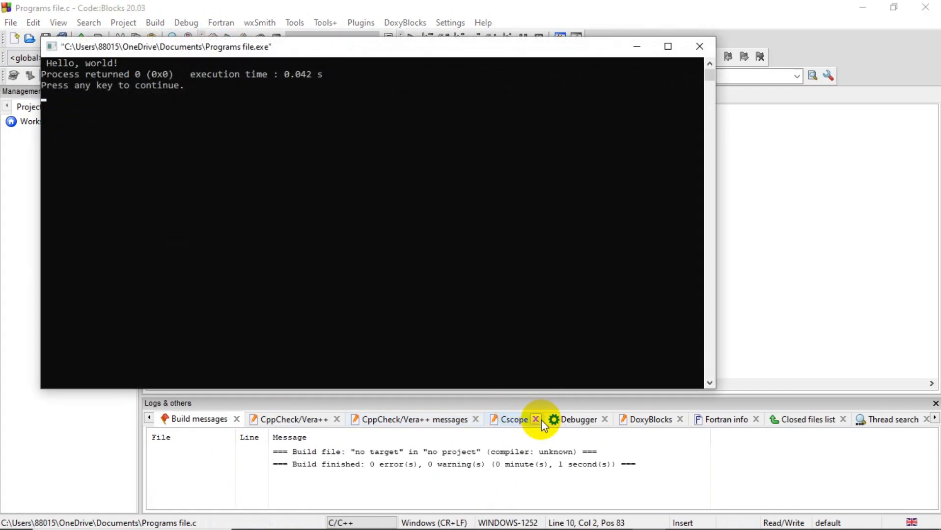
{"action": "left_click_drag", "start_coordinate": [392, 49], "coordinate": [586, 90]}
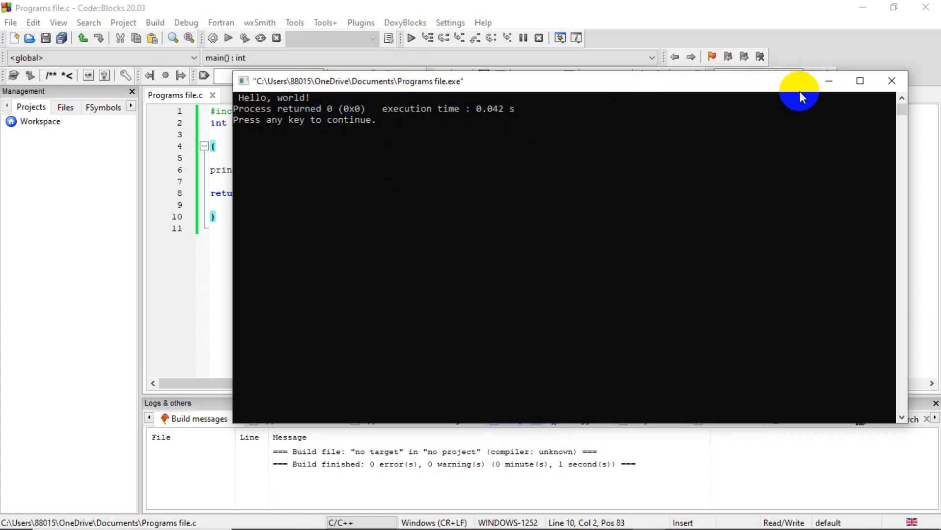
{"action": "left_click", "coordinate": [829, 82]}
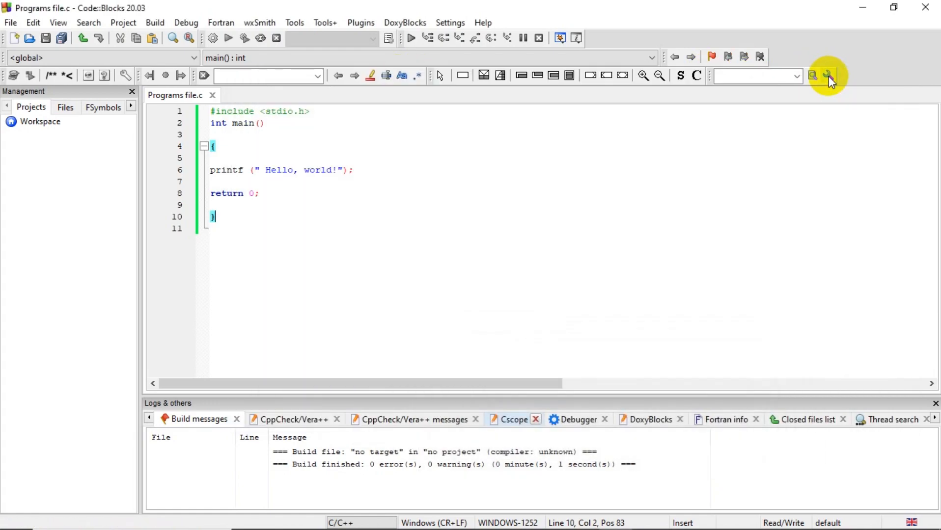